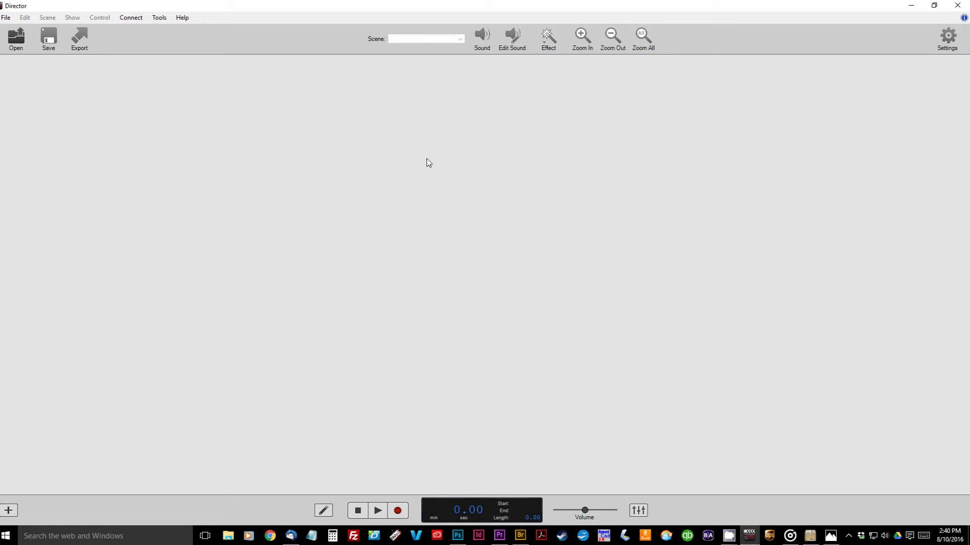
# Step: Create a new PicoDMX show, replacing the UNTITLED show name
pyautogui.click(6, 18)
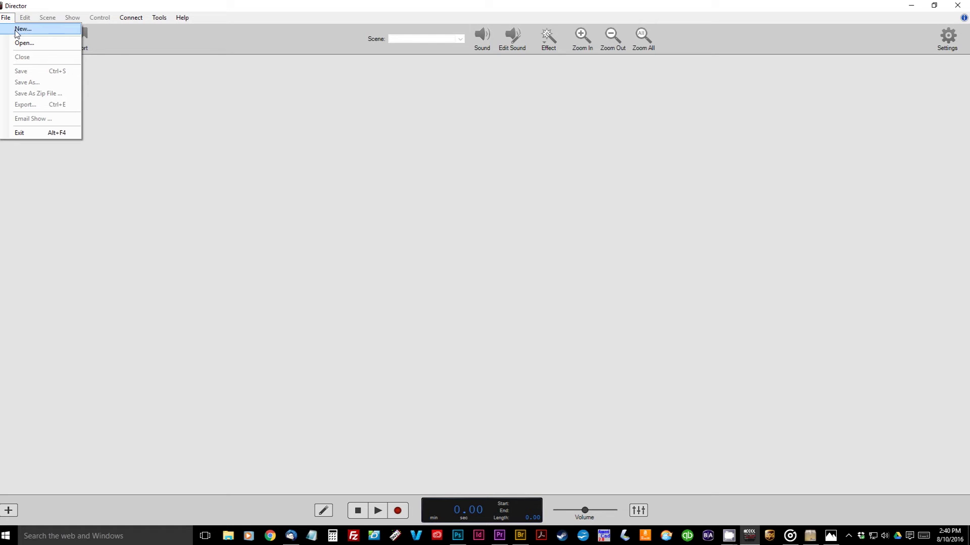
pyautogui.click(17, 34)
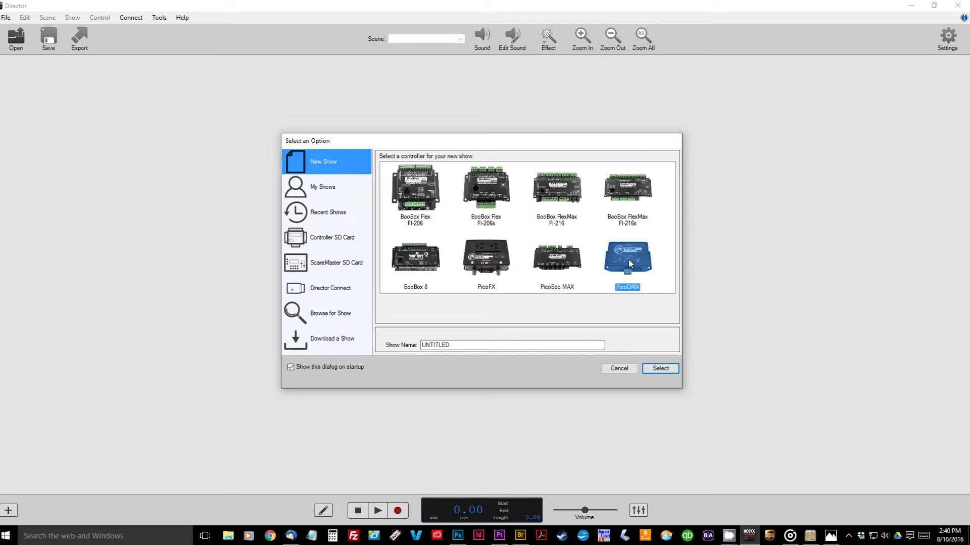
pyautogui.doubleClick(439, 345)
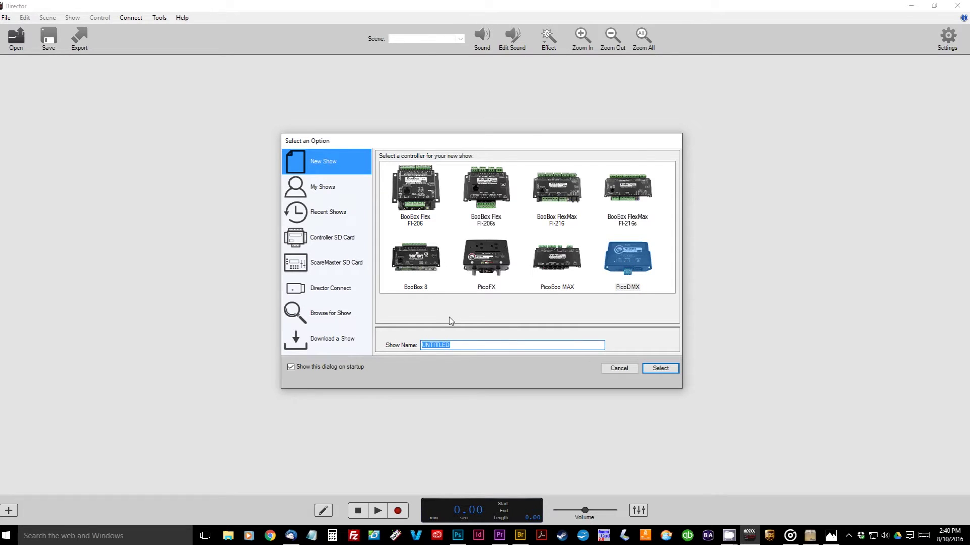
pyautogui.write('FlameUnitDemo')
pyautogui.click(660, 368)
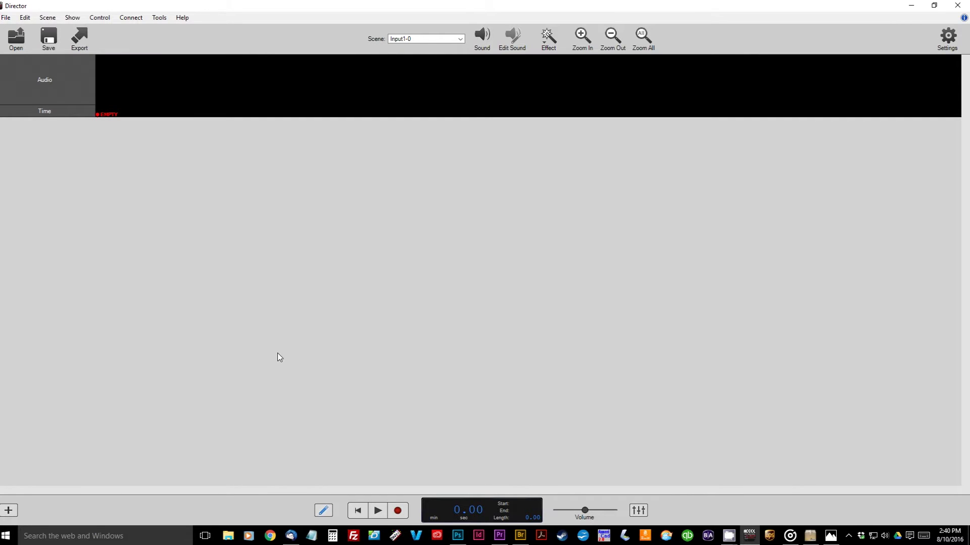
# Step: Add a FrightProps Flame Blaster DMX fixture, creating its Igniter 1 and Igniter 2 tracks
pyautogui.click(8, 511)
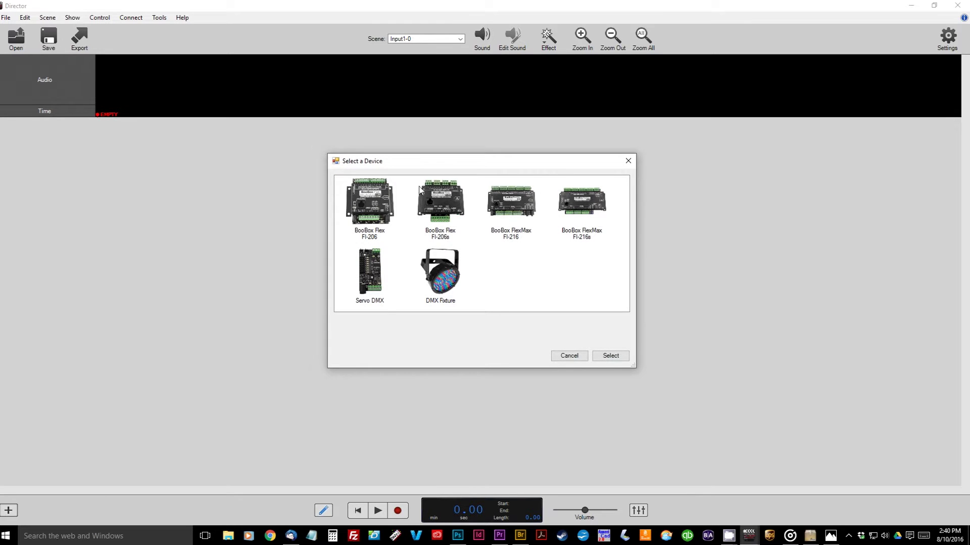
pyautogui.doubleClick(441, 274)
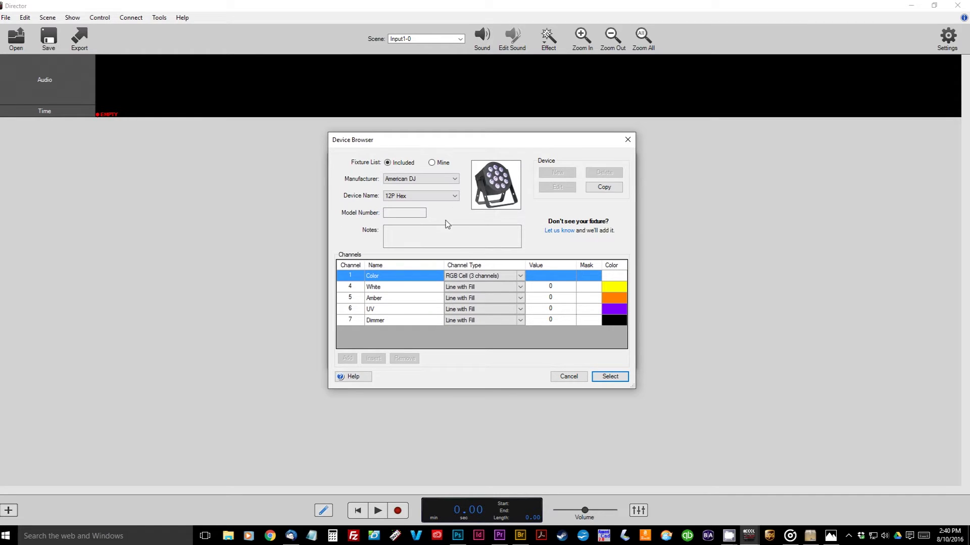
pyautogui.click(417, 180)
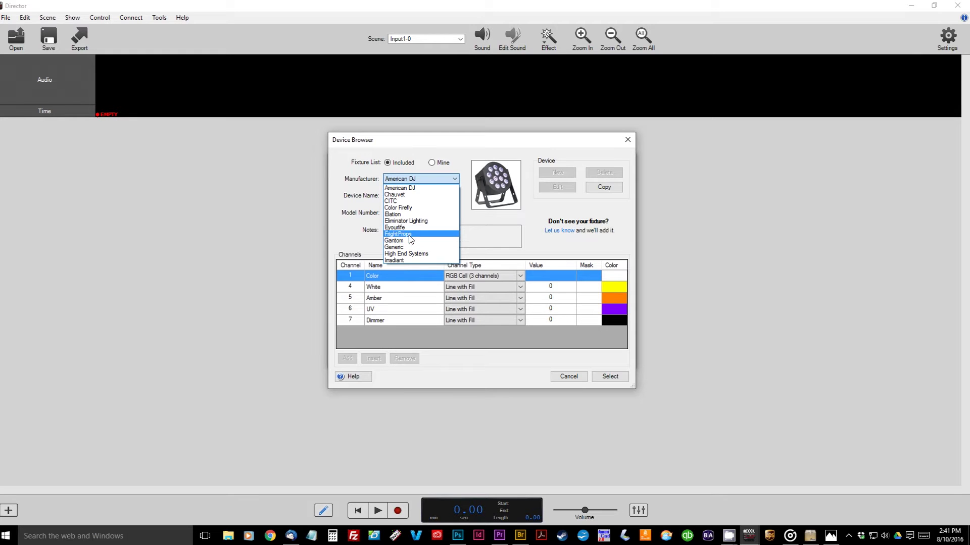
pyautogui.click(410, 237)
pyautogui.click(454, 198)
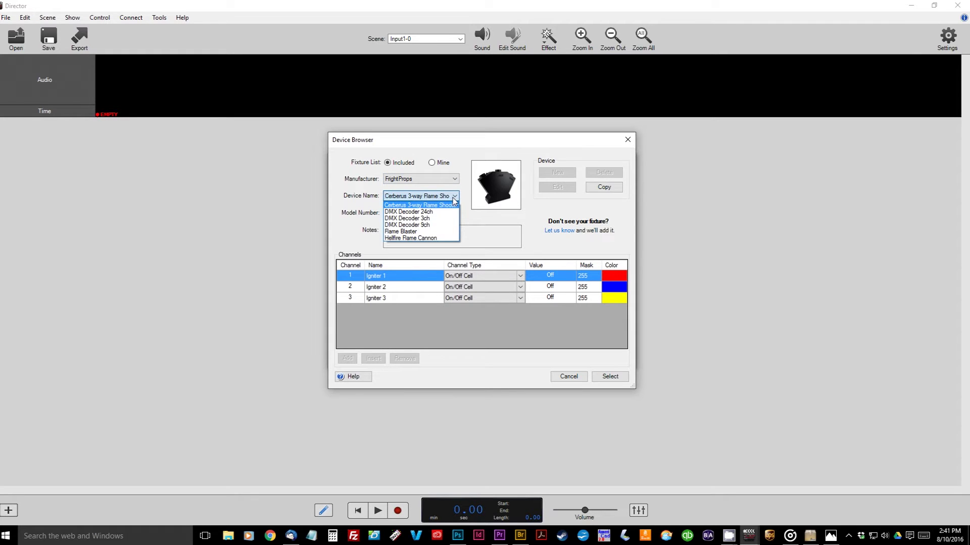
pyautogui.click(436, 234)
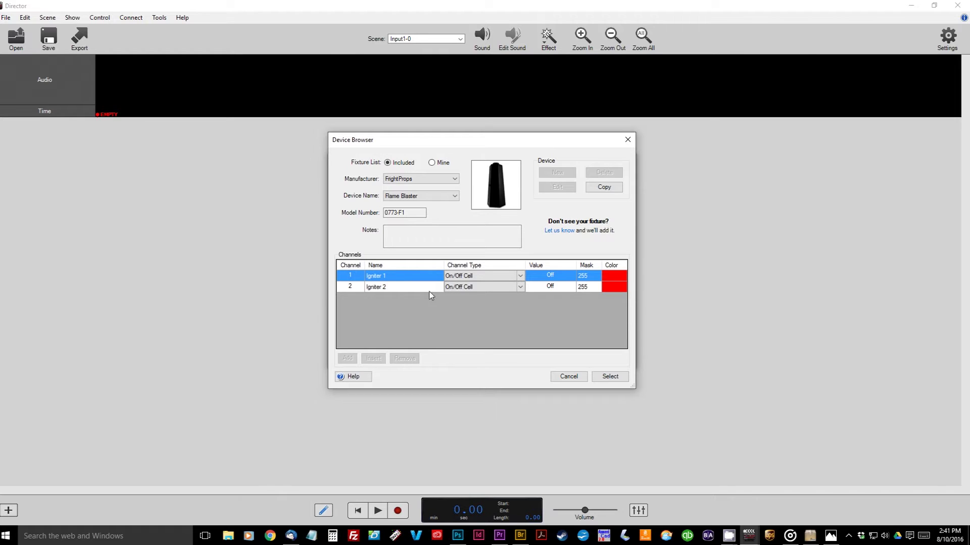
pyautogui.click(611, 376)
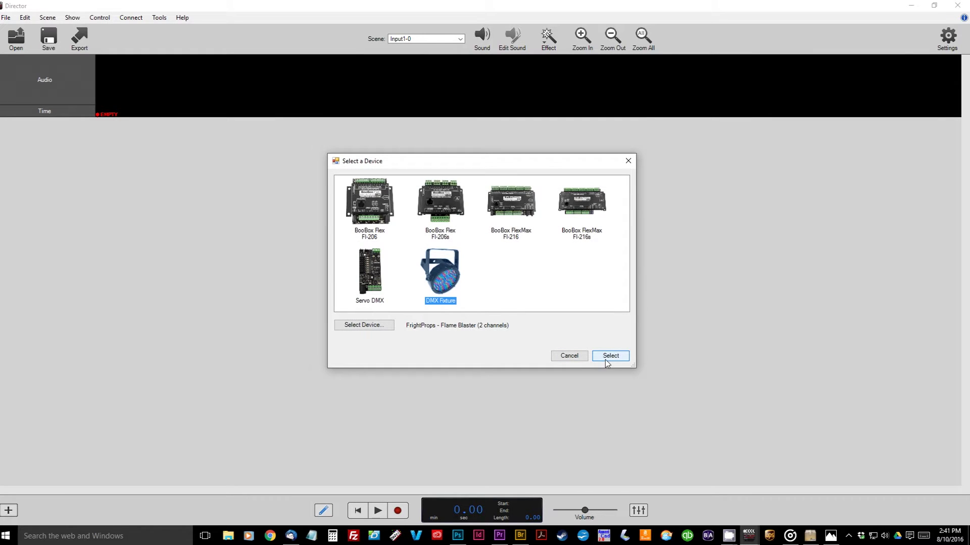
pyautogui.click(609, 356)
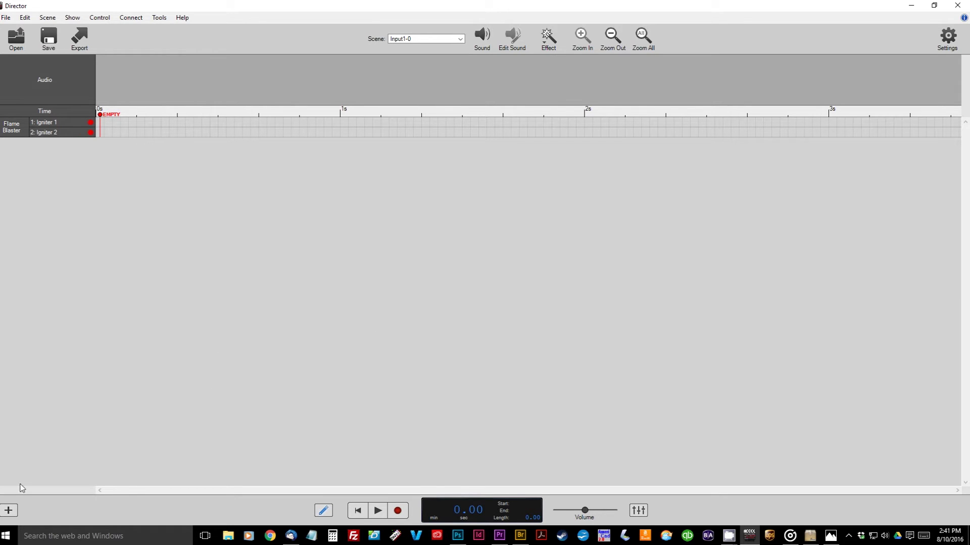
# Step: Add a second FrightProps Flame Blaster DMX fixture, giving four igniter tracks in total
pyautogui.click(9, 511)
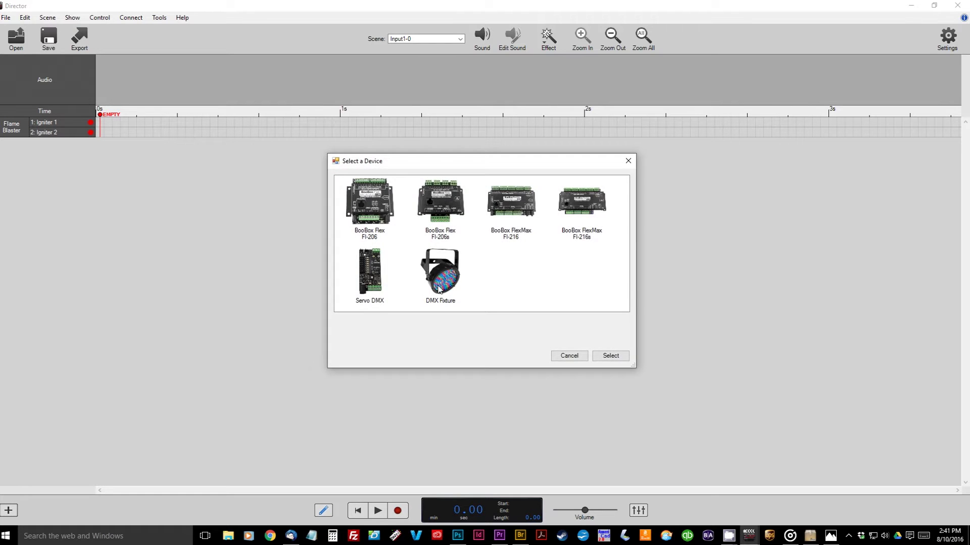
pyautogui.doubleClick(439, 289)
pyautogui.click(434, 180)
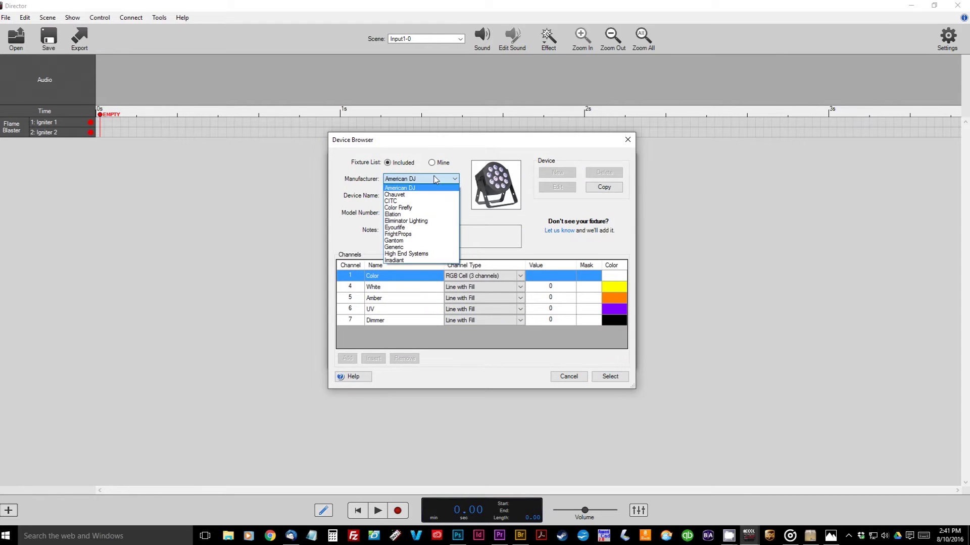
pyautogui.click(398, 234)
pyautogui.click(424, 196)
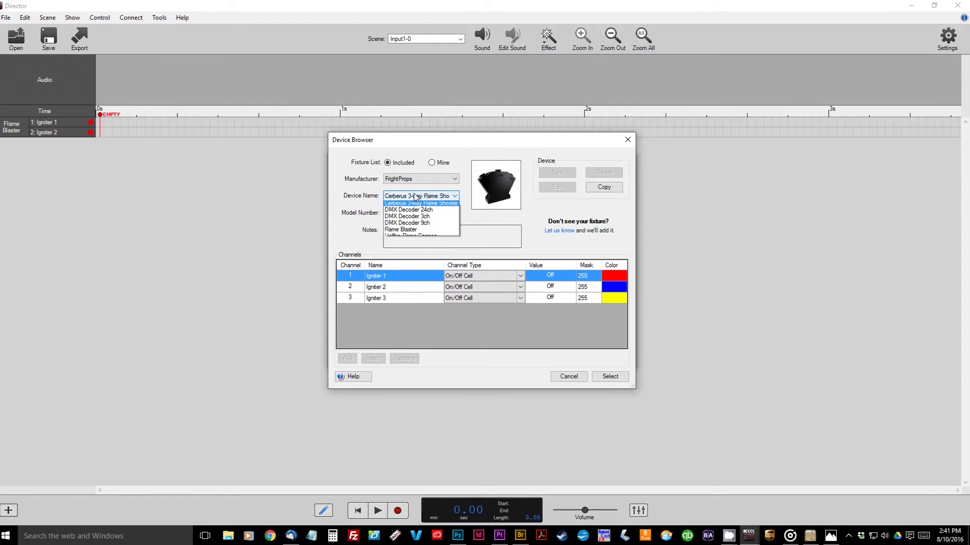
pyautogui.click(417, 233)
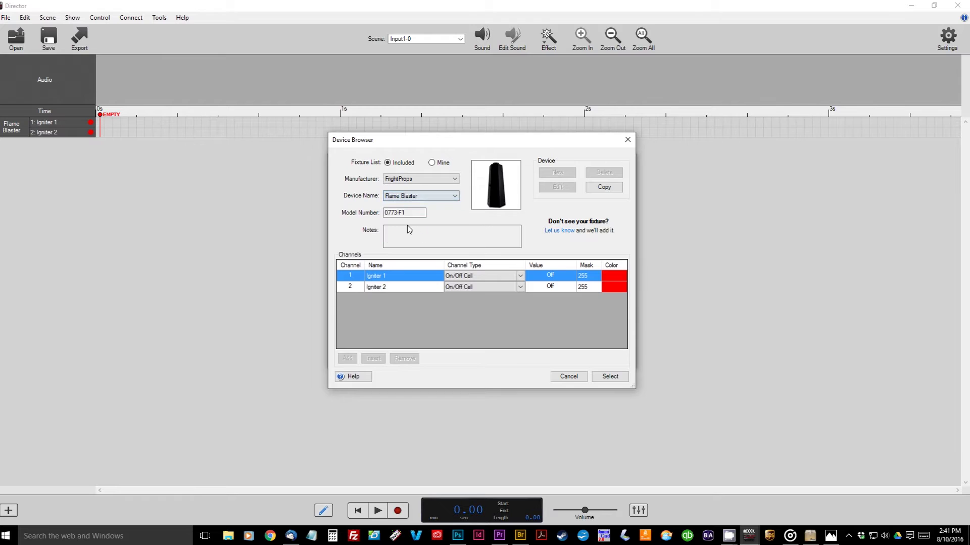
pyautogui.click(606, 377)
pyautogui.click(609, 360)
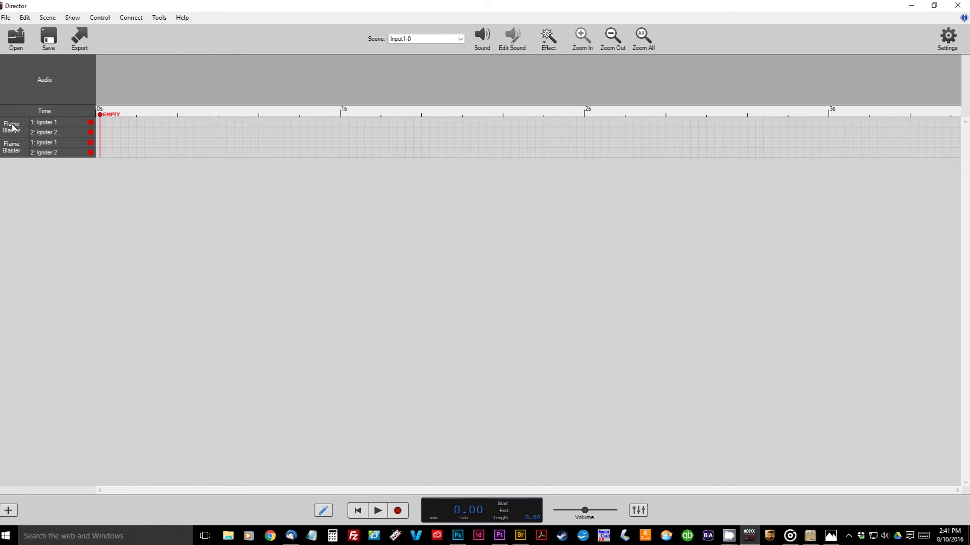
# Step: Draw a trial red cue on the first Flame Blaster's Igniter 1, then clear it
pyautogui.rightClick(10, 151)
pyautogui.click(169, 211)
pyautogui.moveTo(101, 124); pyautogui.dragTo(364, 132)
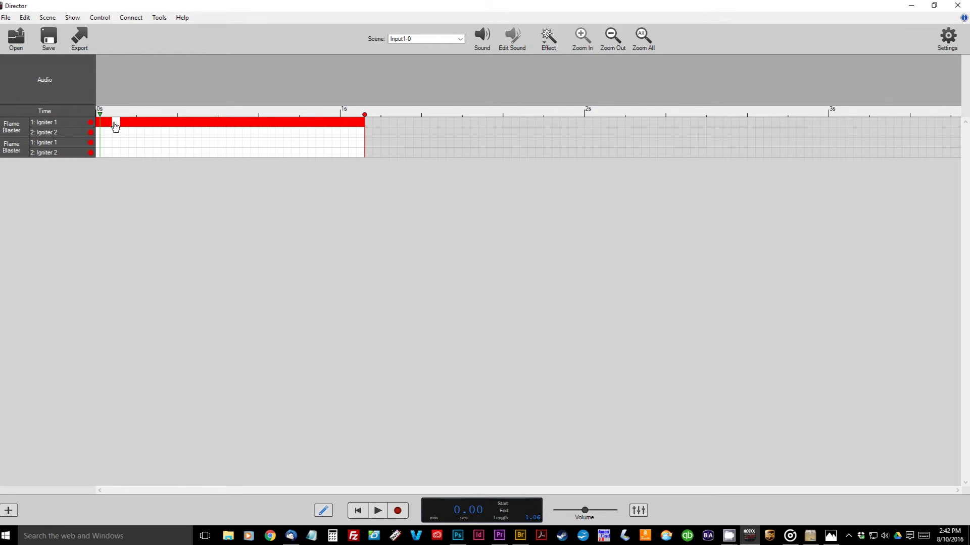
pyautogui.moveTo(118, 124); pyautogui.dragTo(182, 131)
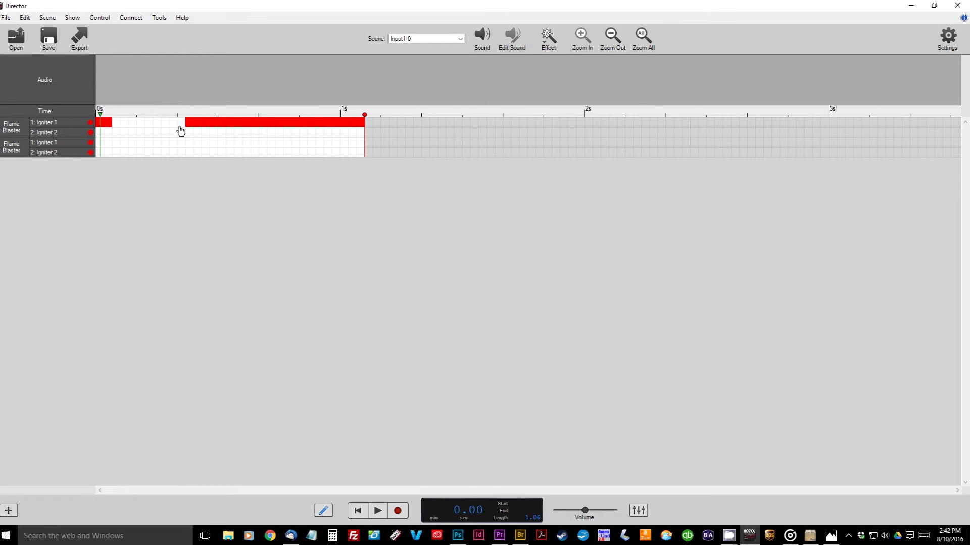
pyautogui.press('Delete')
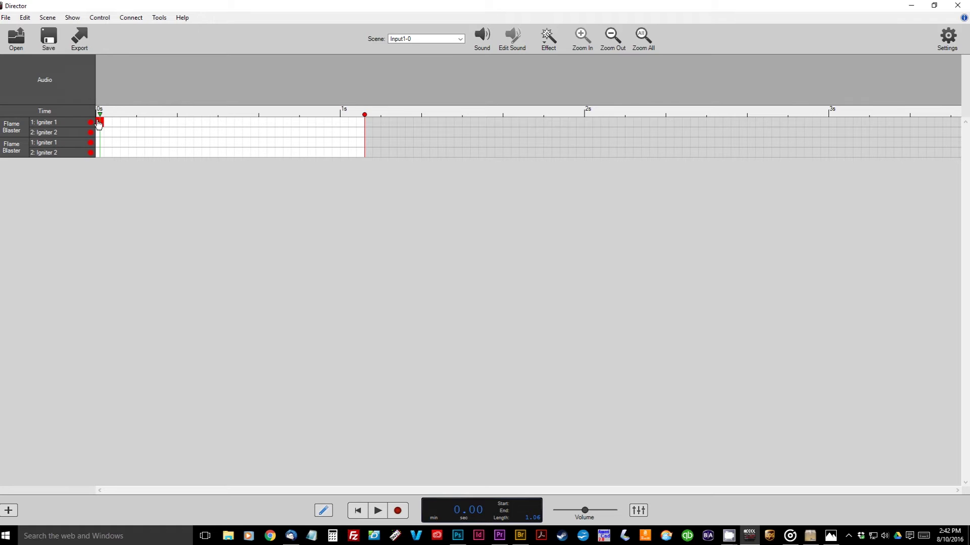
# Step: Fire all four igniters red from 0 s to 1 s and extend the scene to 3.00 s
pyautogui.moveTo(99, 124); pyautogui.dragTo(334, 124)
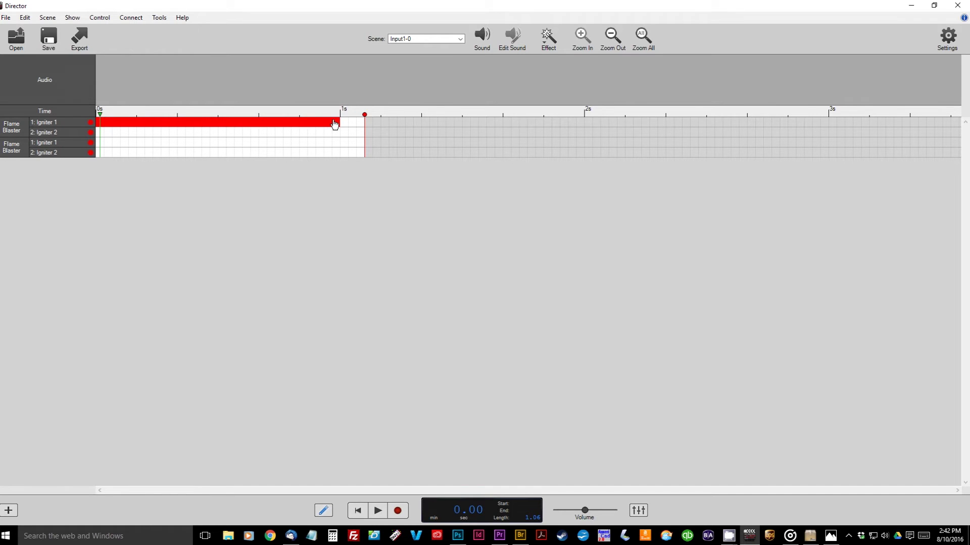
pyautogui.moveTo(98, 134); pyautogui.dragTo(334, 136)
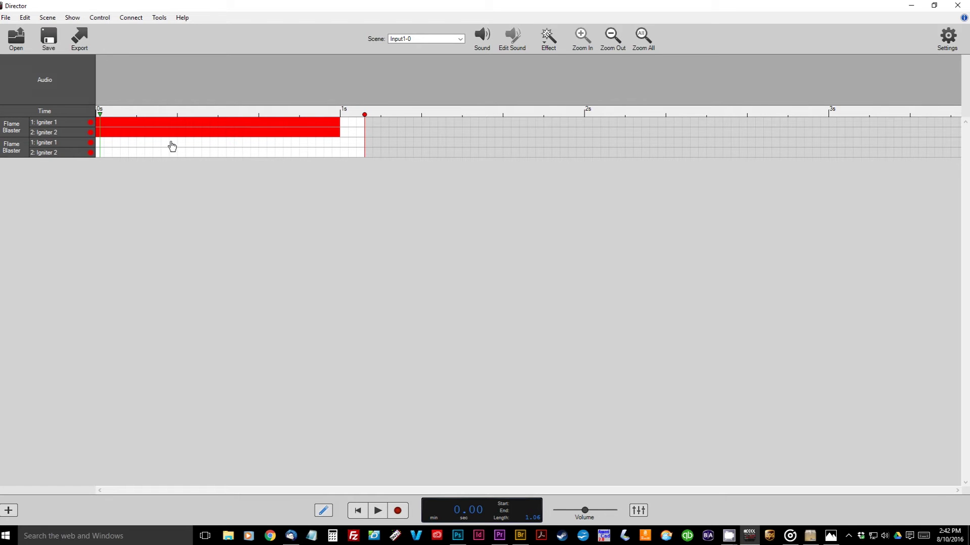
pyautogui.moveTo(99, 146); pyautogui.dragTo(340, 146)
pyautogui.moveTo(99, 153); pyautogui.dragTo(336, 156)
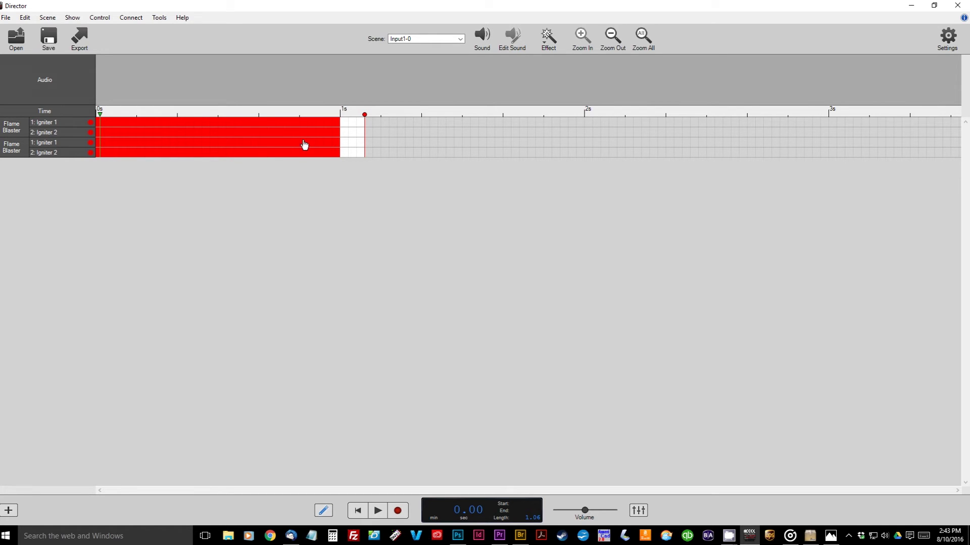
pyautogui.moveTo(365, 118); pyautogui.dragTo(837, 132)
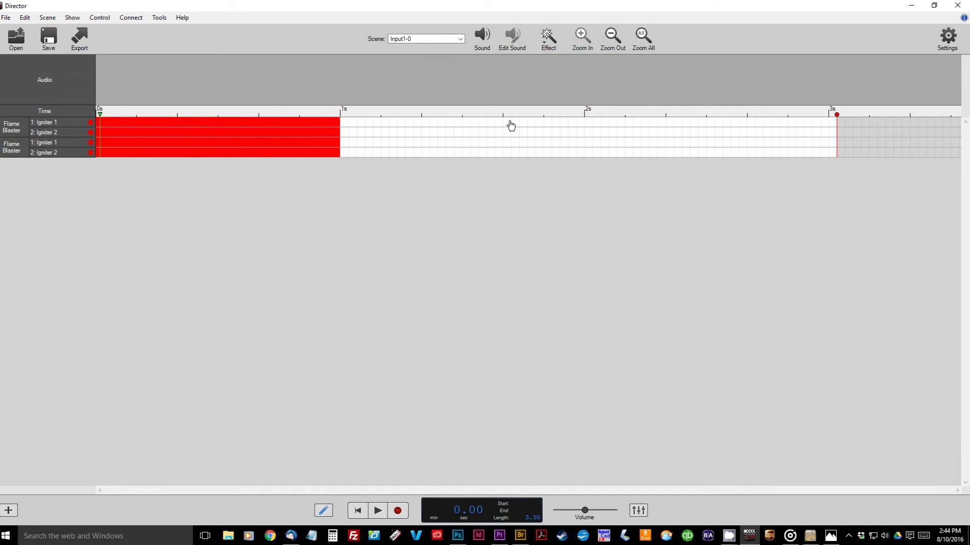
# Step: Paint alternating red cues between the two Flame Blasters from 1.7 s to 3 s; extend scene to 4.50 s
pyautogui.moveTo(506, 123); pyautogui.dragTo(582, 130)
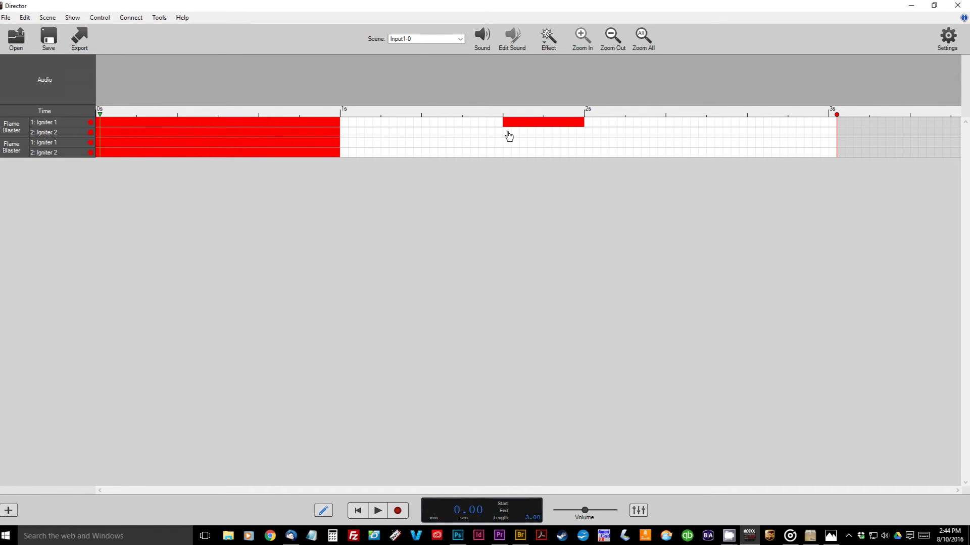
pyautogui.moveTo(506, 133); pyautogui.dragTo(664, 146)
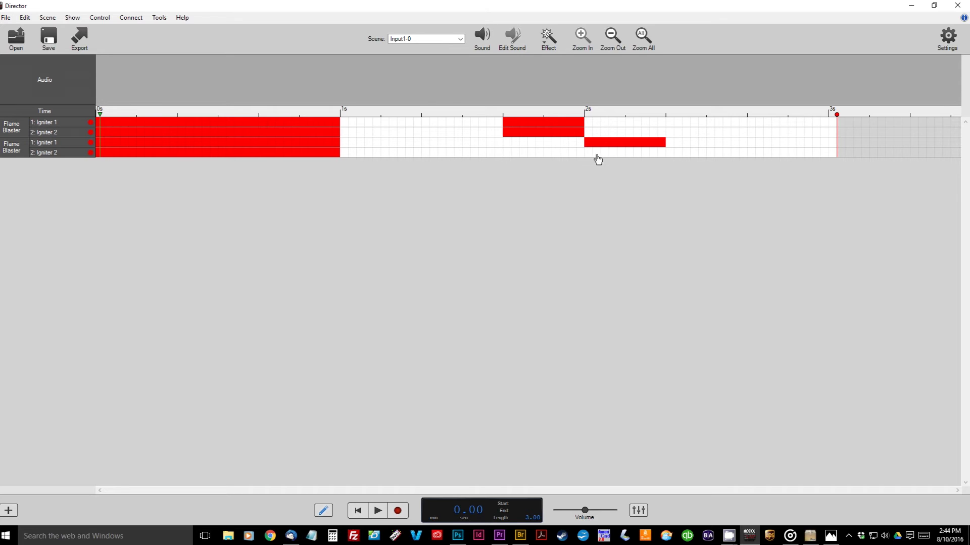
pyautogui.moveTo(587, 156); pyautogui.dragTo(662, 158)
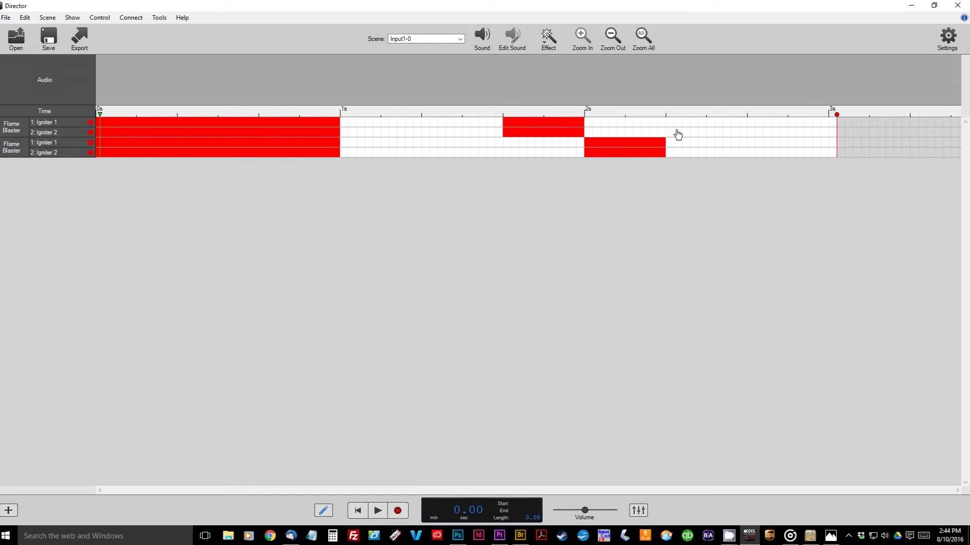
pyautogui.moveTo(667, 122); pyautogui.dragTo(742, 130)
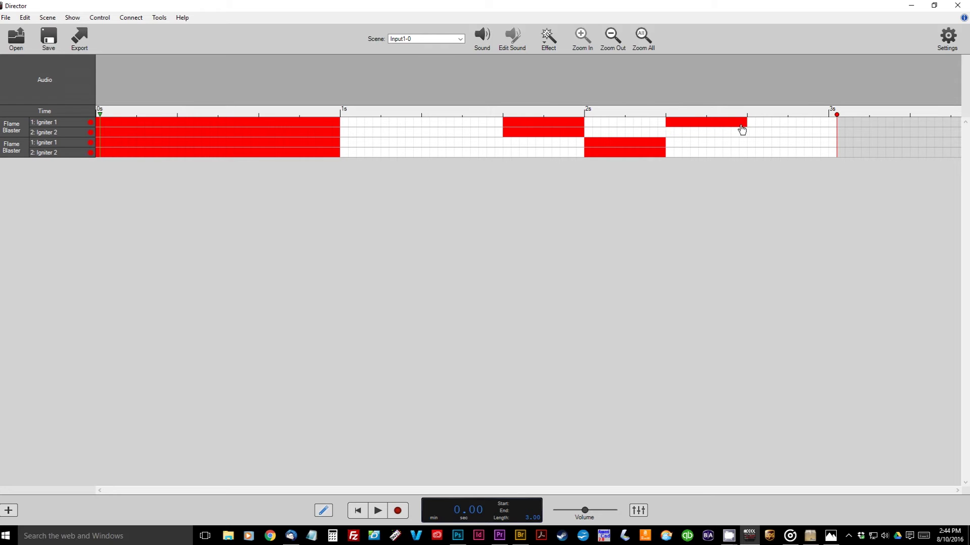
pyautogui.moveTo(668, 132); pyautogui.dragTo(743, 142)
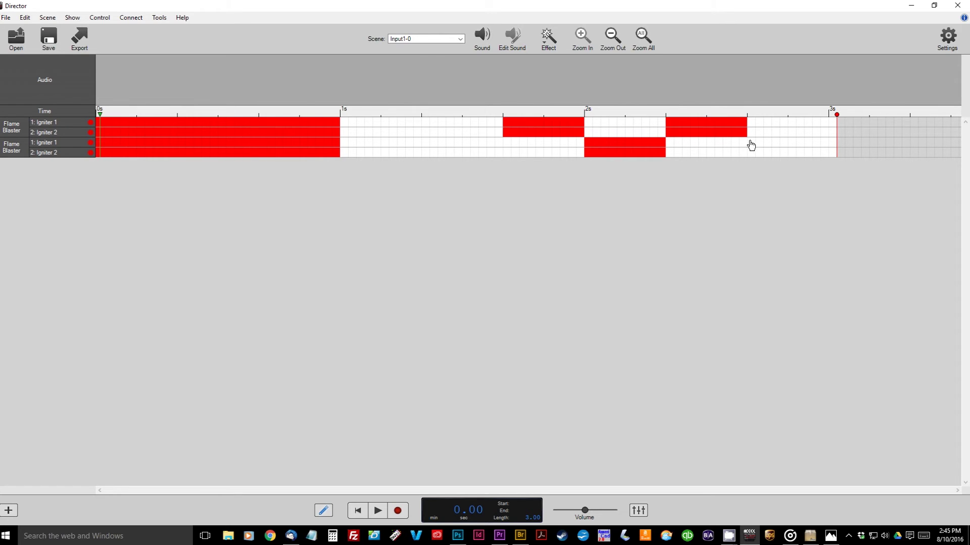
pyautogui.moveTo(751, 145); pyautogui.dragTo(831, 148)
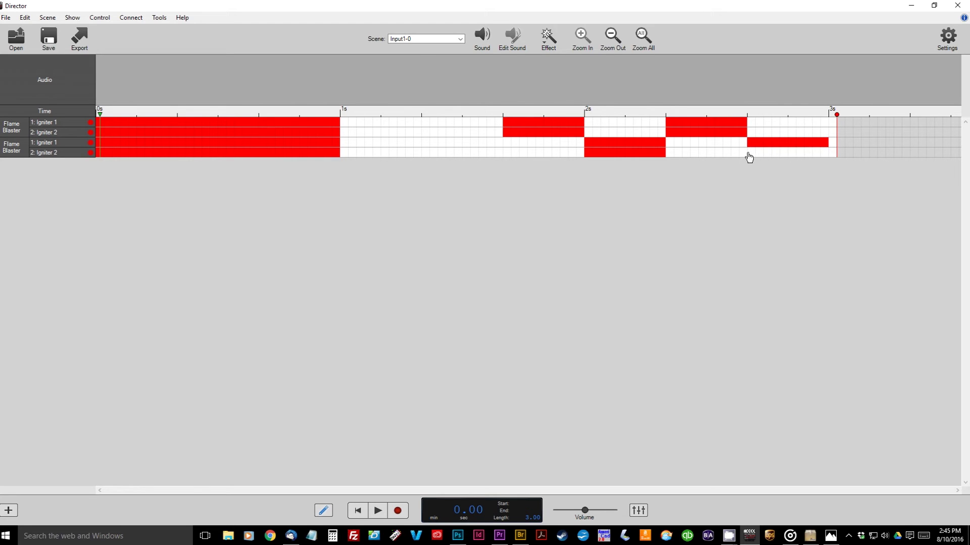
pyautogui.moveTo(749, 154); pyautogui.dragTo(823, 158)
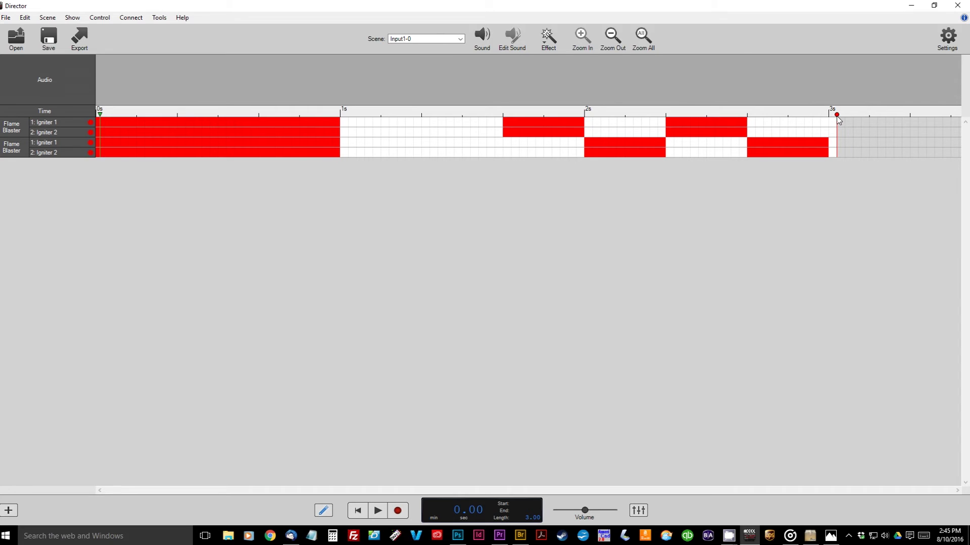
pyautogui.moveTo(837, 116)
pyautogui.mouseDown()
pyautogui.moveTo(958, 115)
pyautogui.moveTo(928, 110)
pyautogui.moveTo(952, 115)
pyautogui.moveTo(939, 116)
pyautogui.mouseUp()
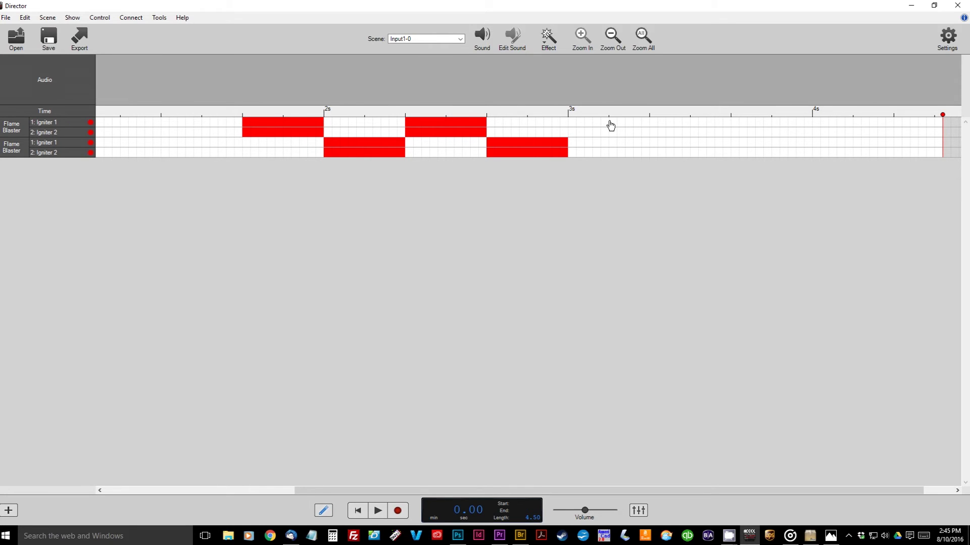
# Step: Fire all four igniters together from 3.2 s to 4.9 s, plus a short burst near 5.2 s
pyautogui.moveTo(612, 125)
pyautogui.mouseDown()
pyautogui.moveTo(968, 125)
pyautogui.moveTo(917, 126)
pyautogui.moveTo(968, 127)
pyautogui.moveTo(922, 134)
pyautogui.mouseUp()
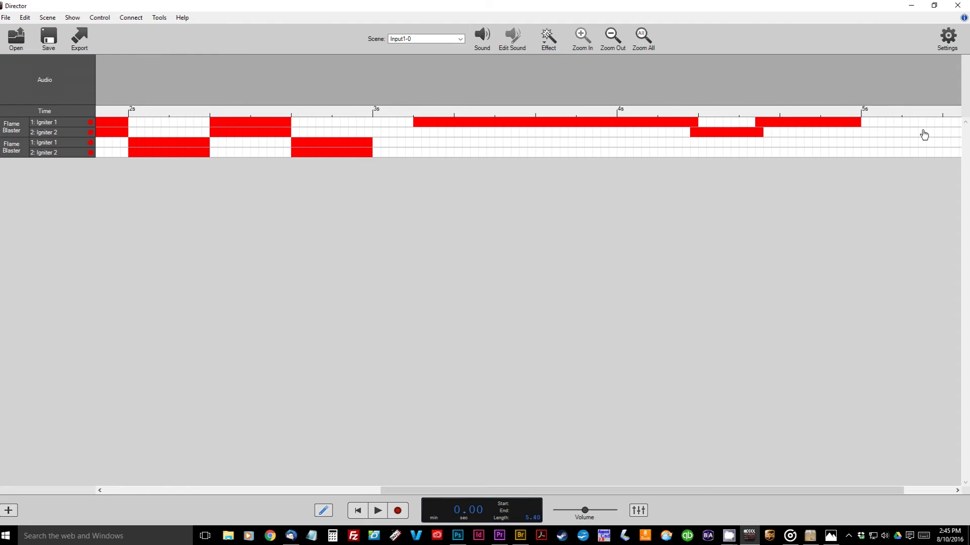
pyautogui.moveTo(742, 125); pyautogui.dragTo(724, 126)
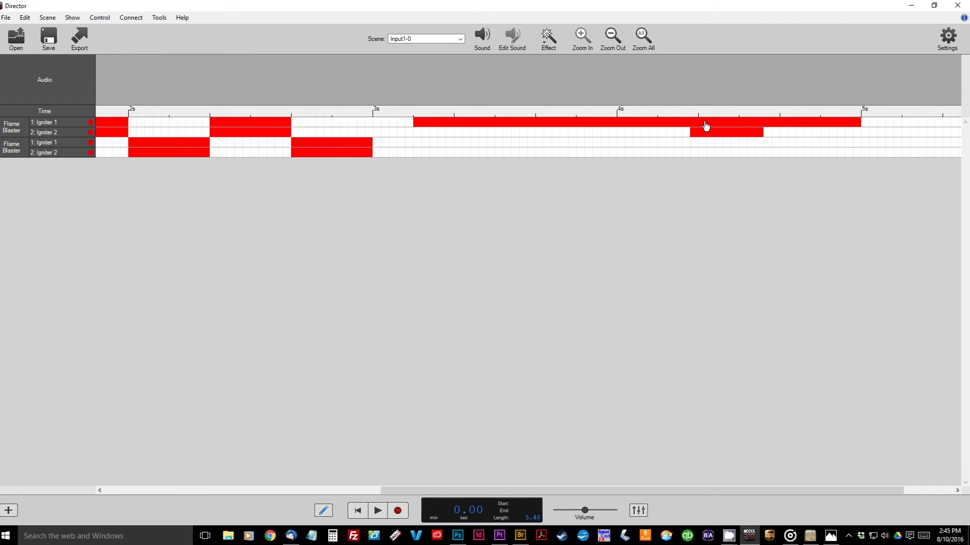
pyautogui.moveTo(421, 135); pyautogui.dragTo(858, 136)
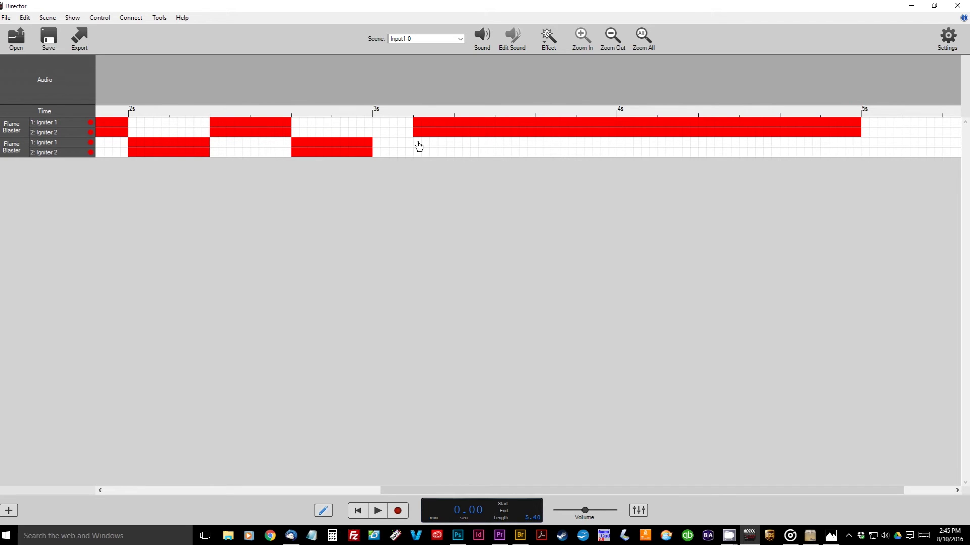
pyautogui.moveTo(419, 146); pyautogui.dragTo(859, 146)
pyautogui.moveTo(417, 158); pyautogui.dragTo(860, 156)
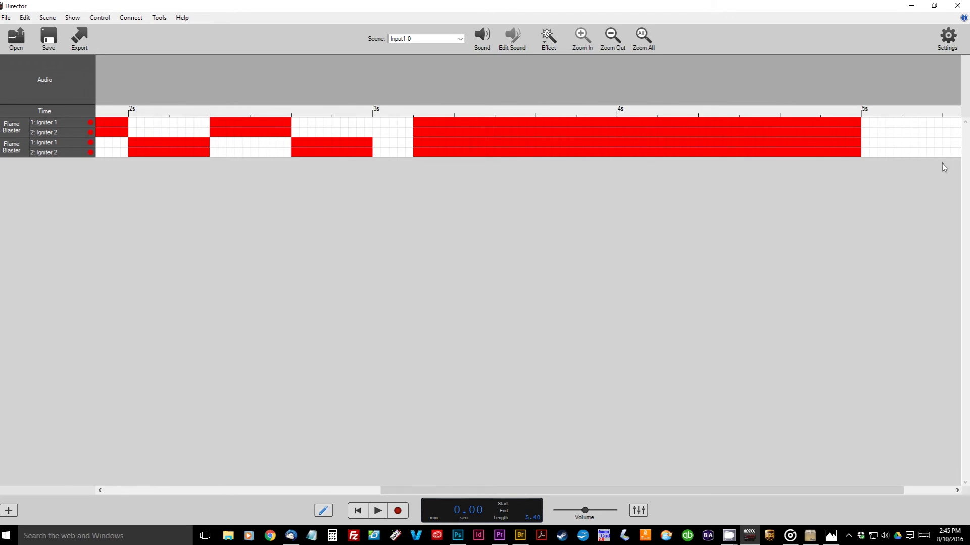
pyautogui.moveTo(904, 122)
pyautogui.mouseDown()
pyautogui.moveTo(940, 128)
pyautogui.moveTo(918, 145)
pyautogui.moveTo(940, 147)
pyautogui.moveTo(940, 159)
pyautogui.mouseUp()
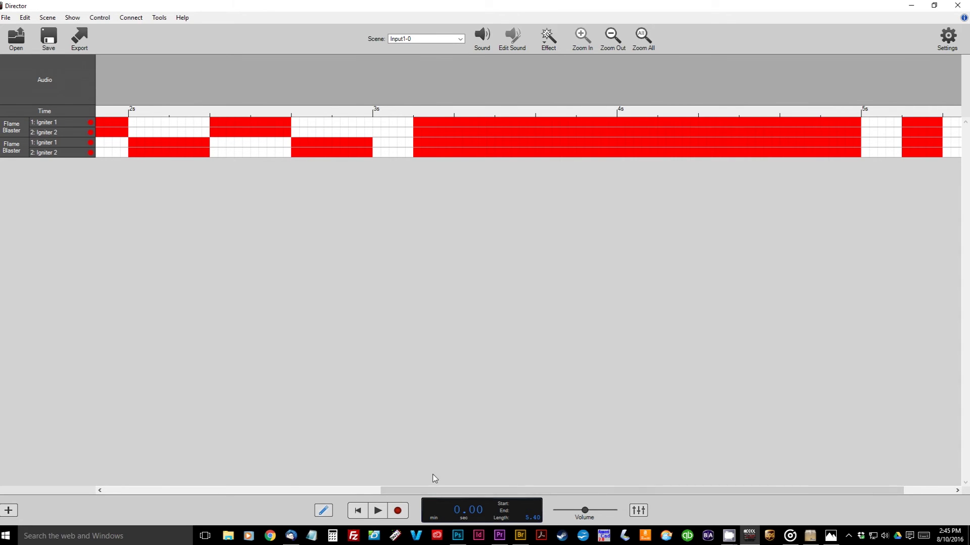
pyautogui.moveTo(627, 489); pyautogui.dragTo(250, 494)
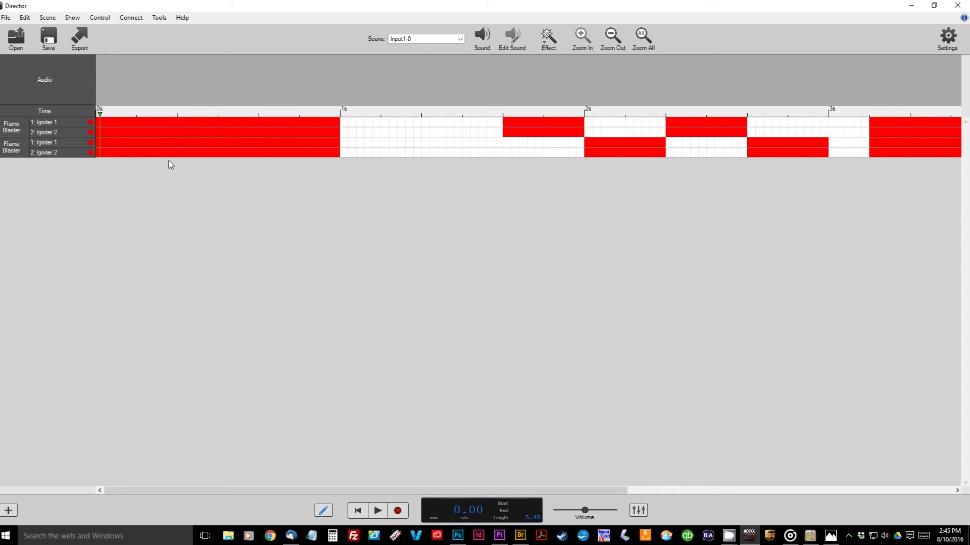
# Step: Export the show to the Controller SD Card, loading it into internal memory
pyautogui.click(84, 44)
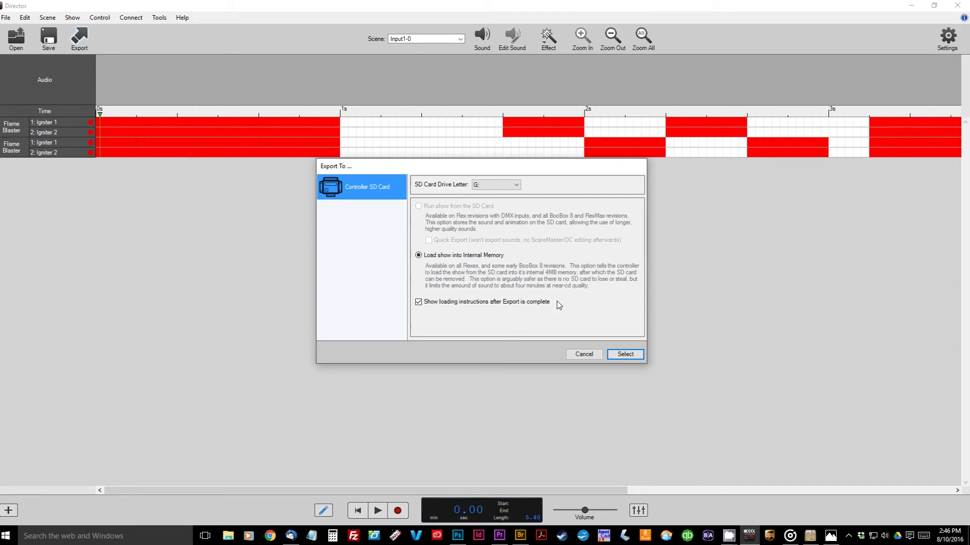
pyautogui.click(625, 355)
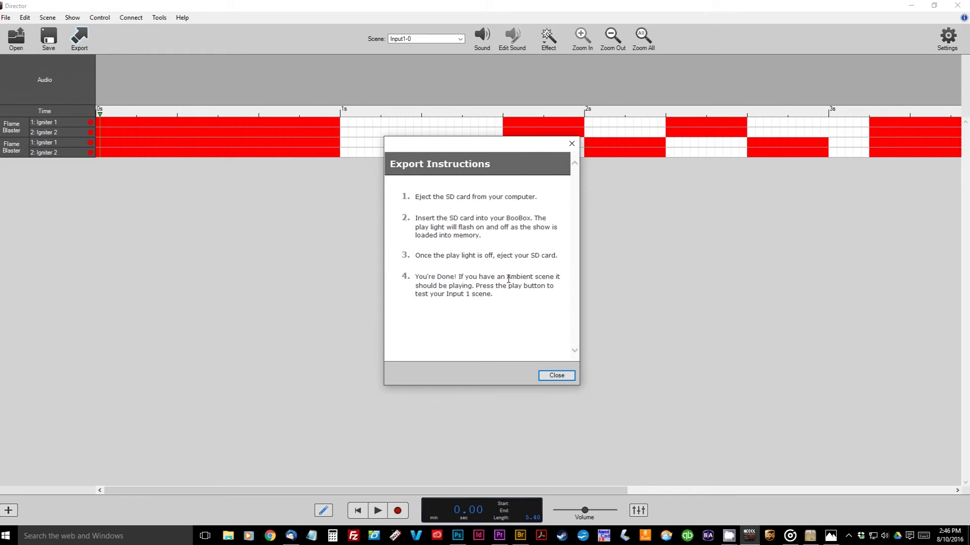
pyautogui.click(561, 378)
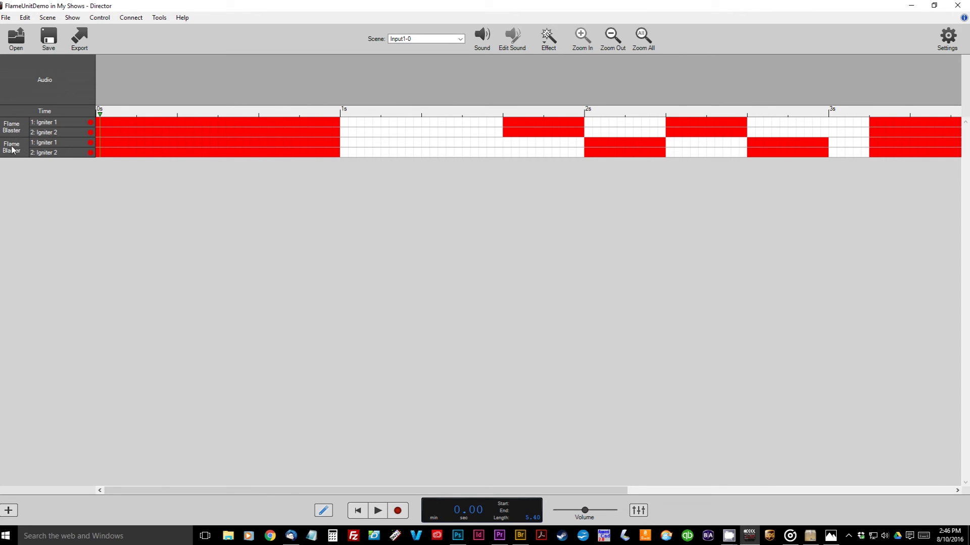
pyautogui.rightClick(15, 126)
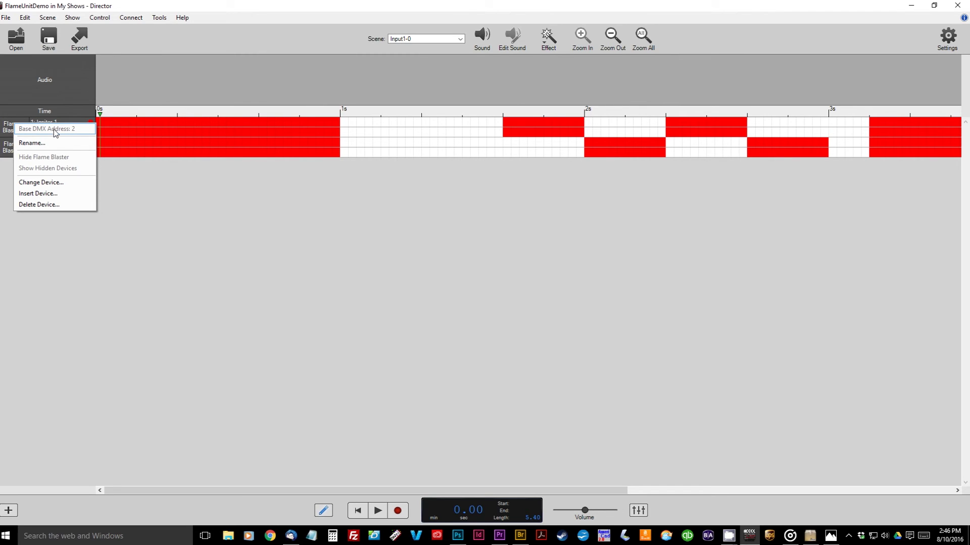
pyautogui.rightClick(6, 153)
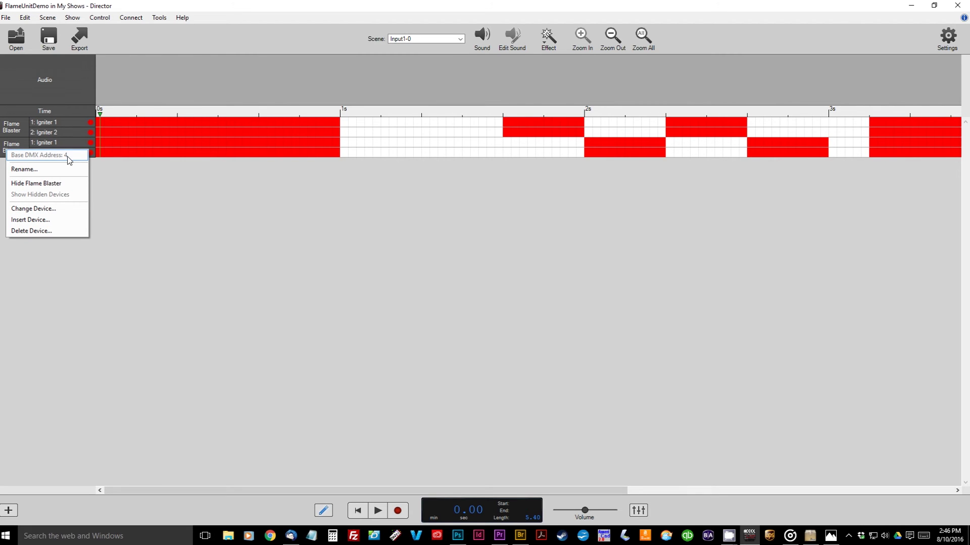
pyautogui.click(135, 197)
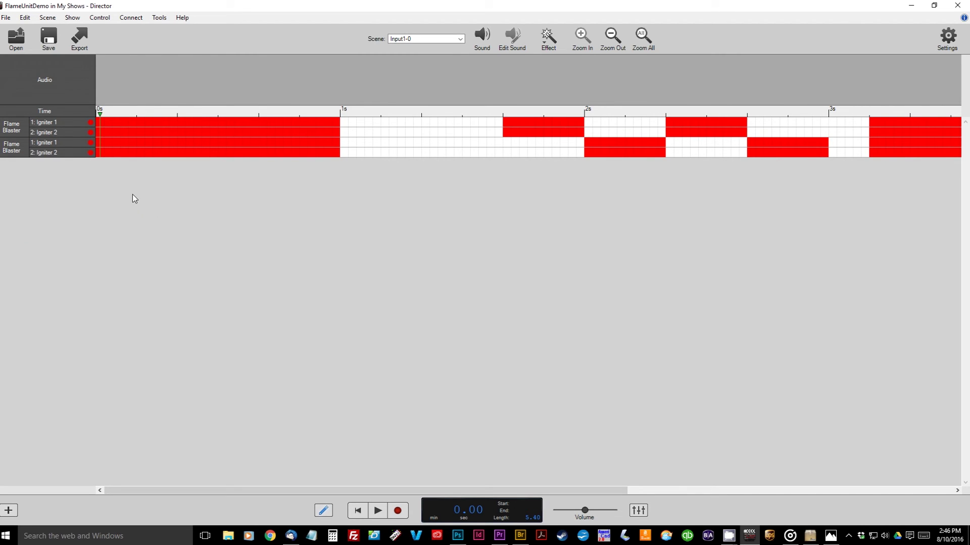